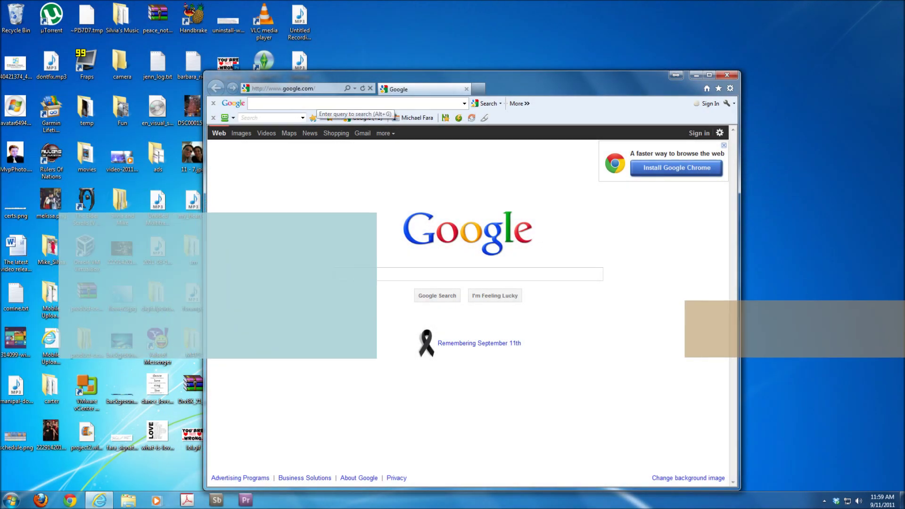
Step: Maximize the browser, go to support.amd.com and open the Driver Autodetect download page
key("super+plus")
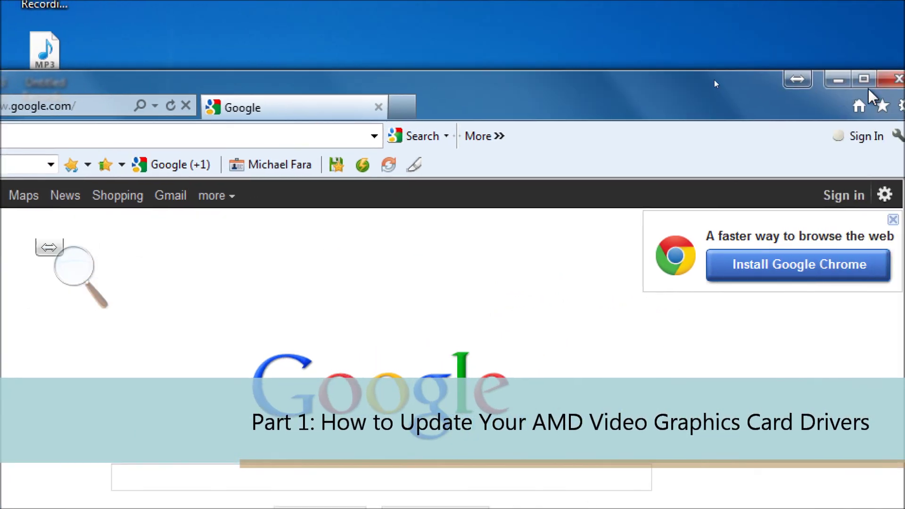
left_click(865, 81)
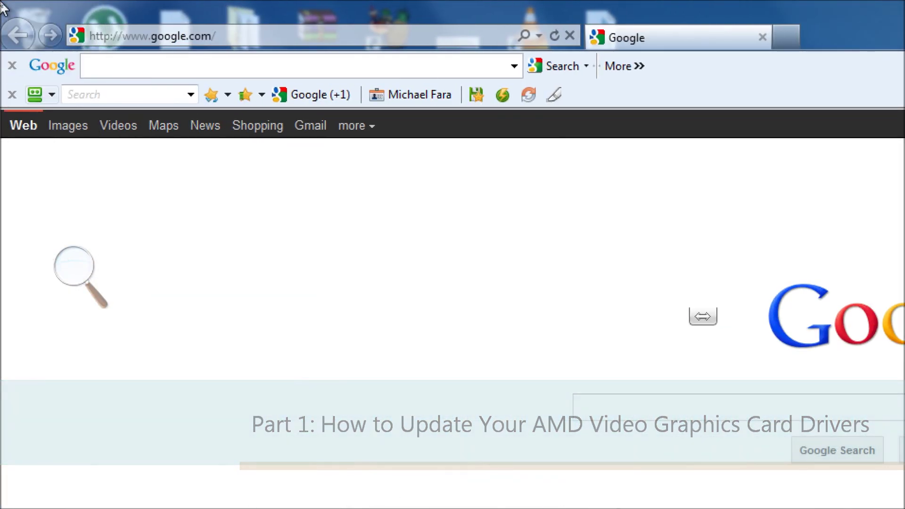
left_click(239, 39)
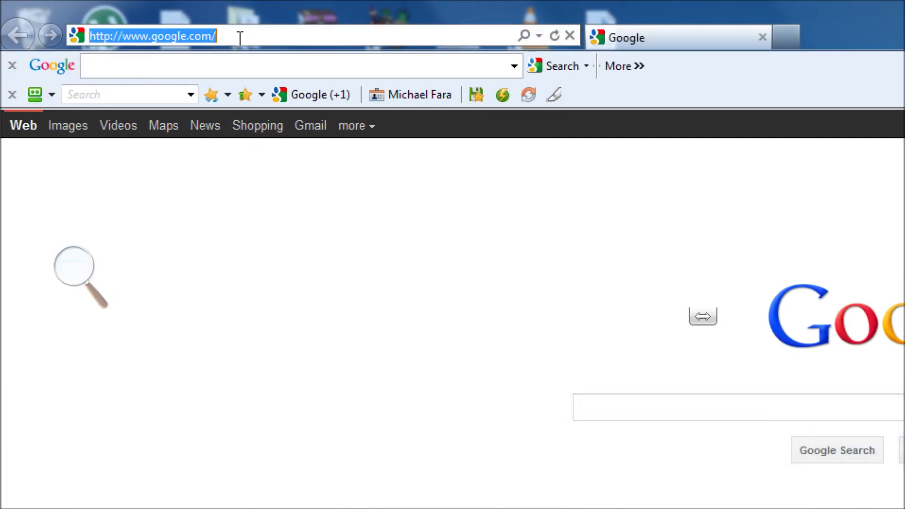
type("support.amd.")
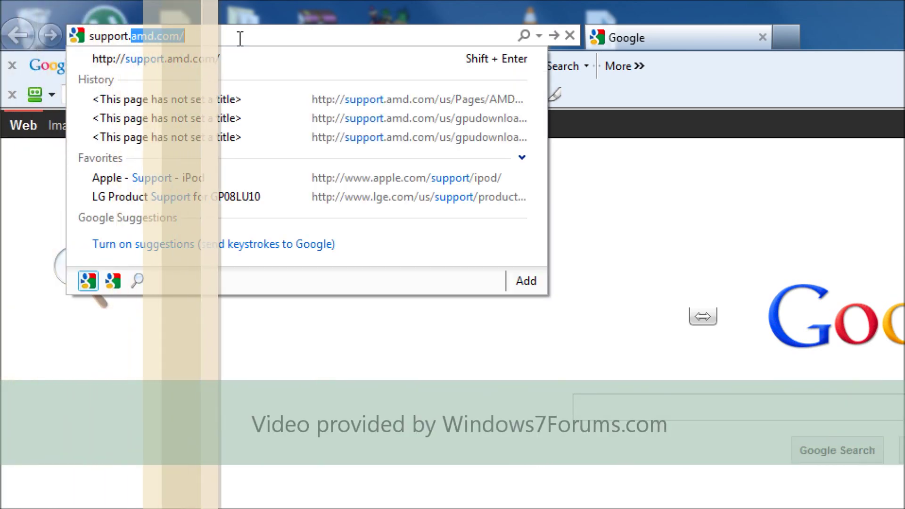
type("com")
key("Return")
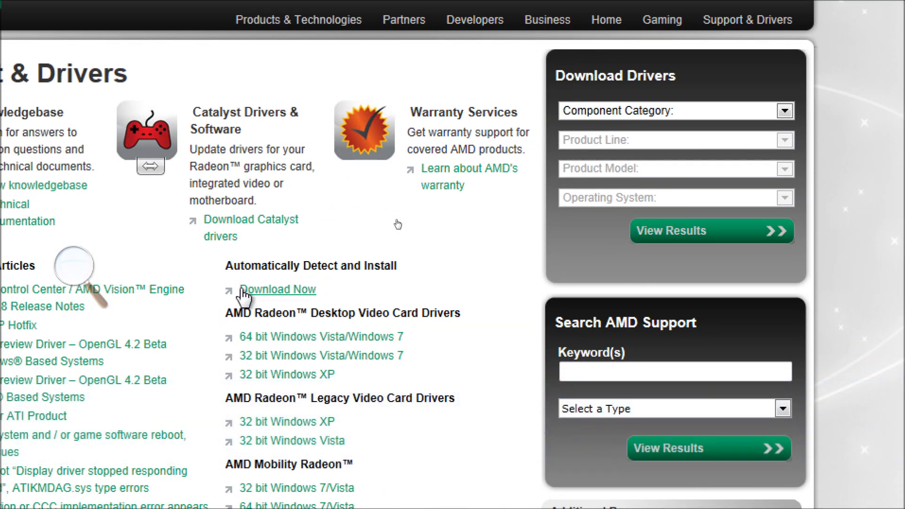
left_click(280, 296)
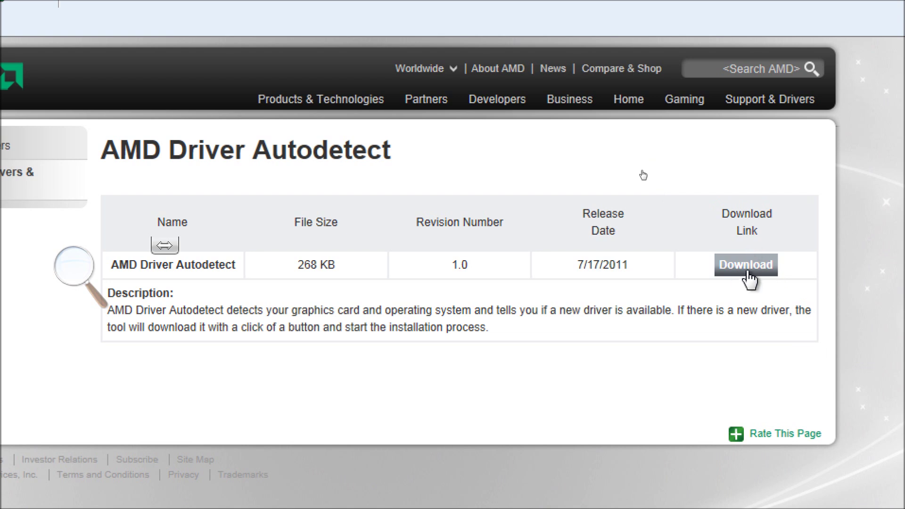
Step: Download the AMD Driver Autodetect tool and run it
left_click(748, 272)
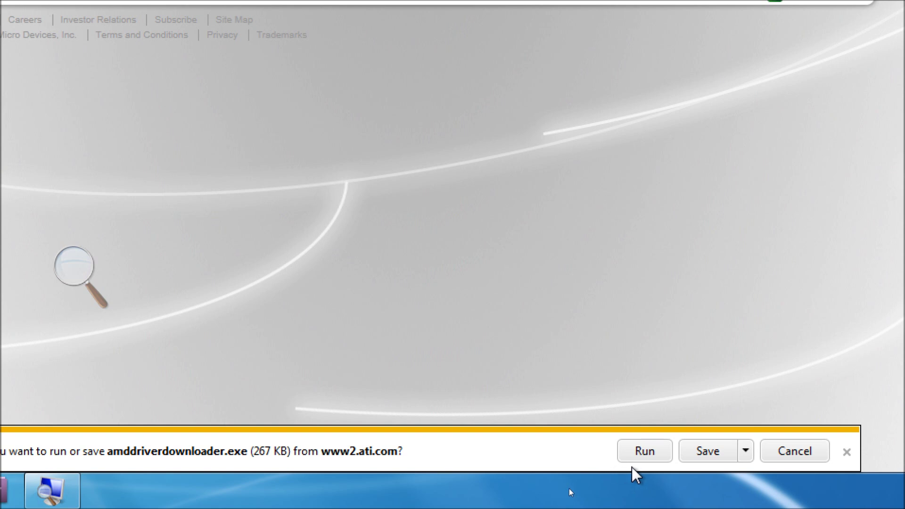
left_click(647, 456)
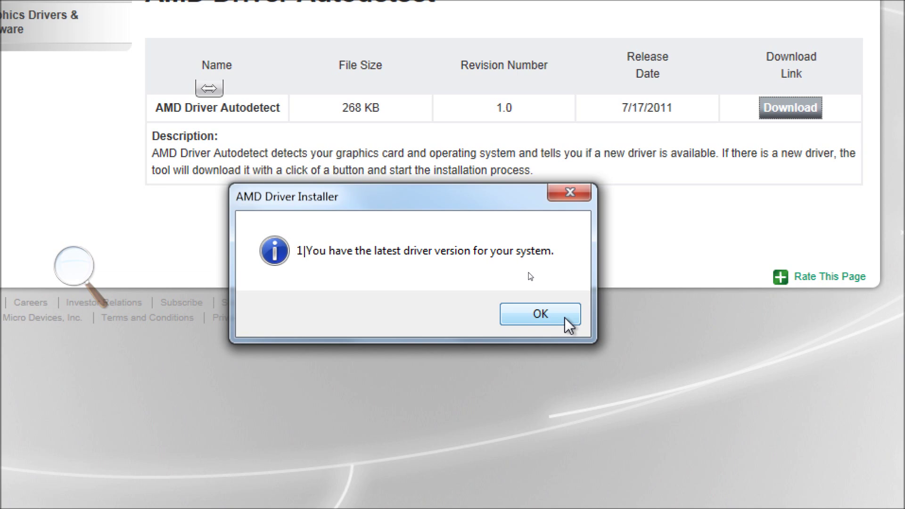
Step: Close the AMD Driver Installer notice saying the latest driver is already installed
left_click(566, 319)
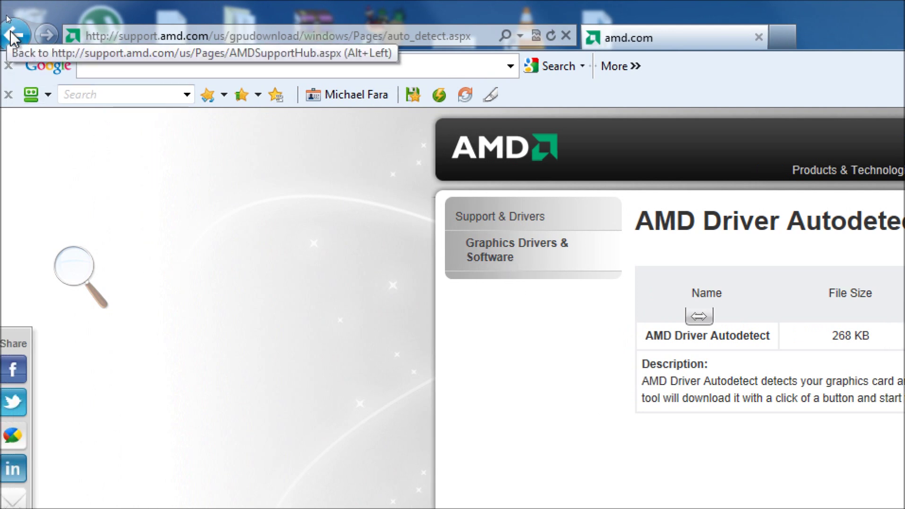
Step: Back on Support & Drivers, find Desktop Graphics Radeon HD 6xxx Series PCIe drivers for Windows 7 - 64 Bit
right_click(10, 34)
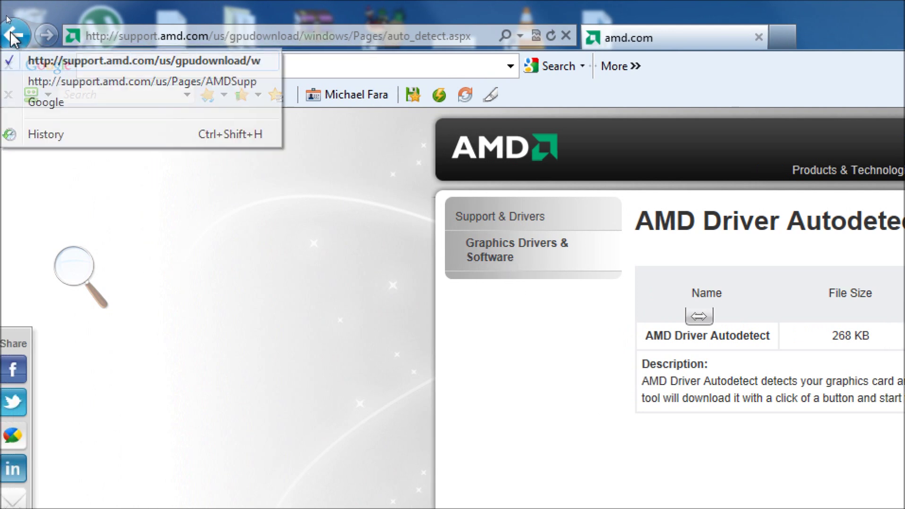
left_click(142, 81)
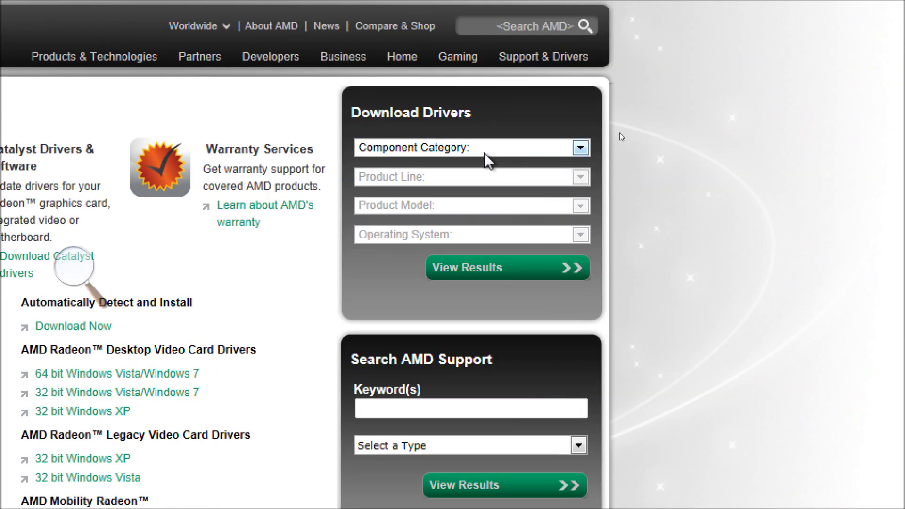
left_click(485, 154)
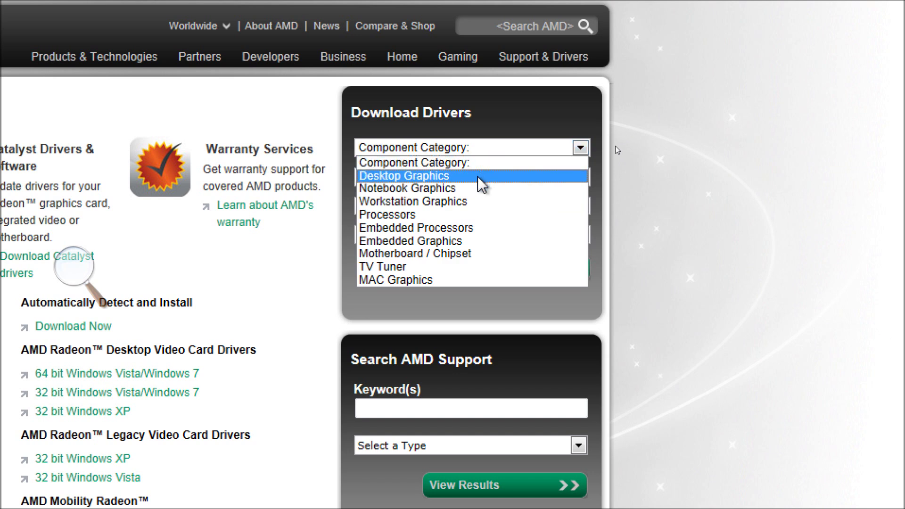
left_click(479, 177)
left_click(462, 179)
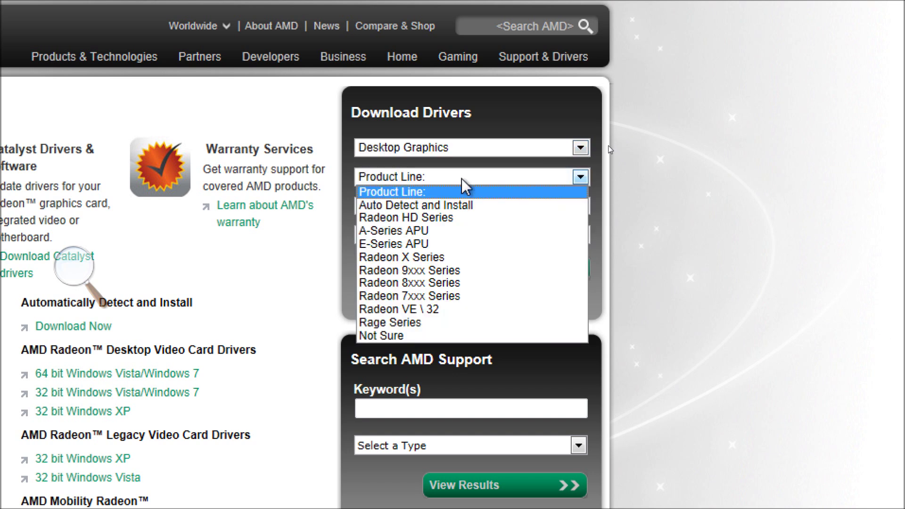
left_click(429, 217)
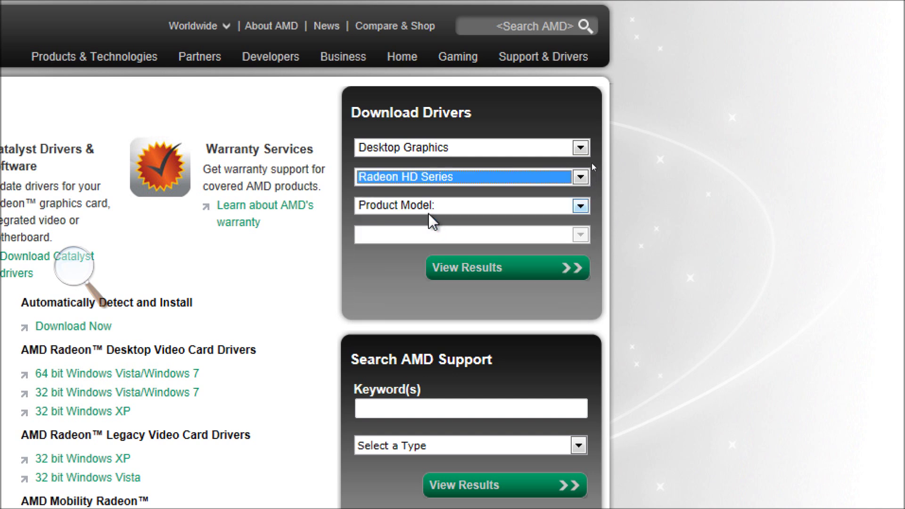
left_click(443, 207)
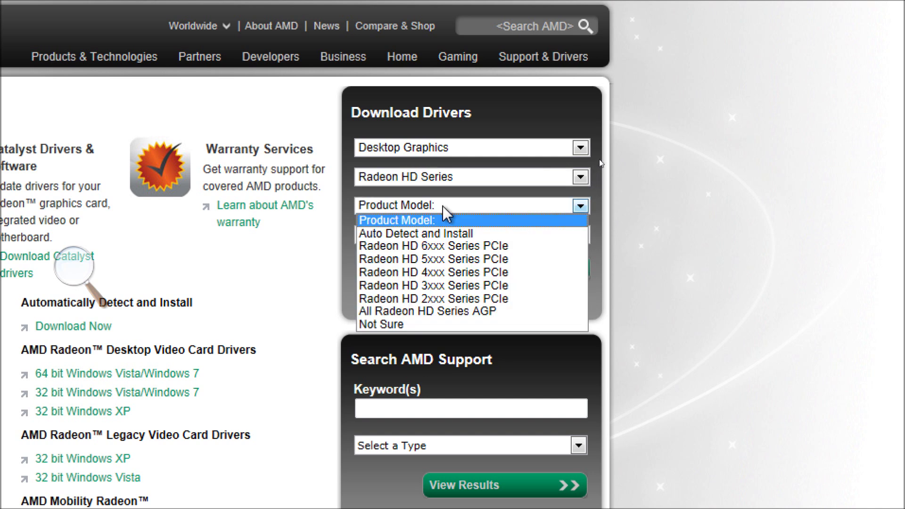
left_click(421, 250)
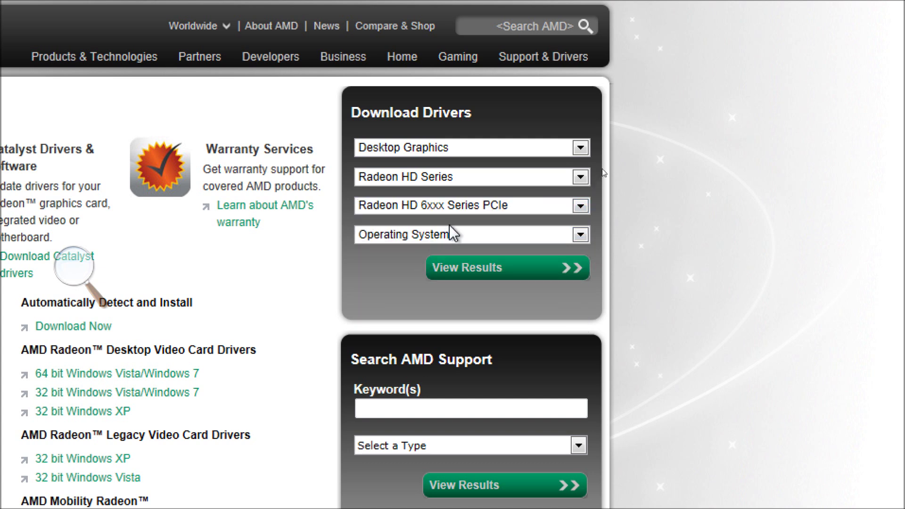
left_click(438, 238)
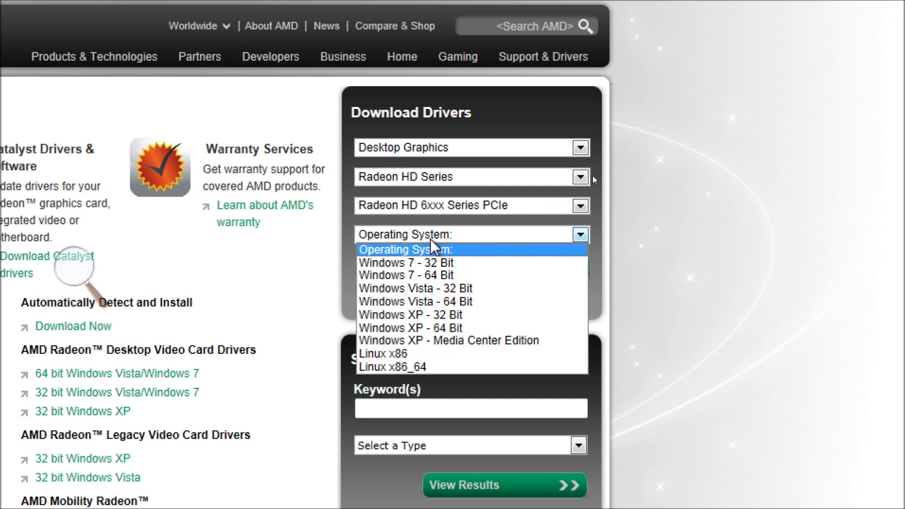
left_click(425, 278)
left_click(457, 272)
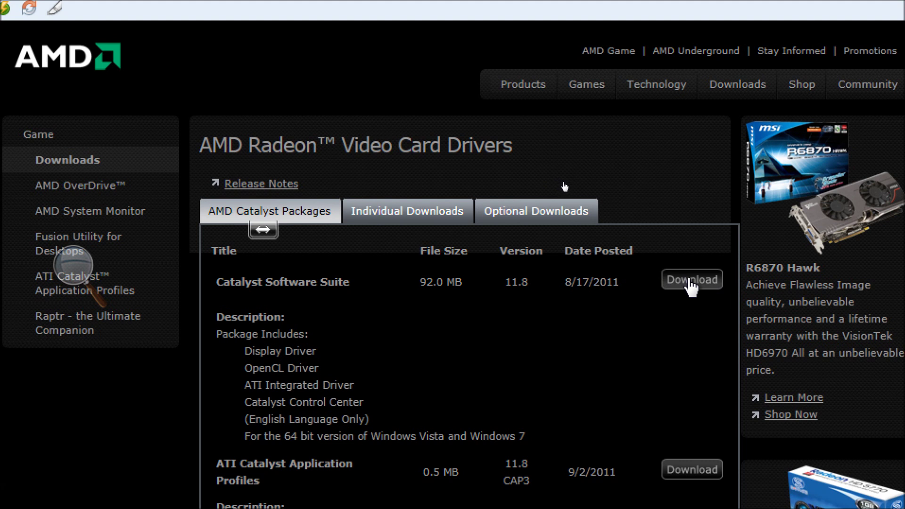
Step: Download the Catalyst Software Suite 11.8 package and run it
left_click(690, 282)
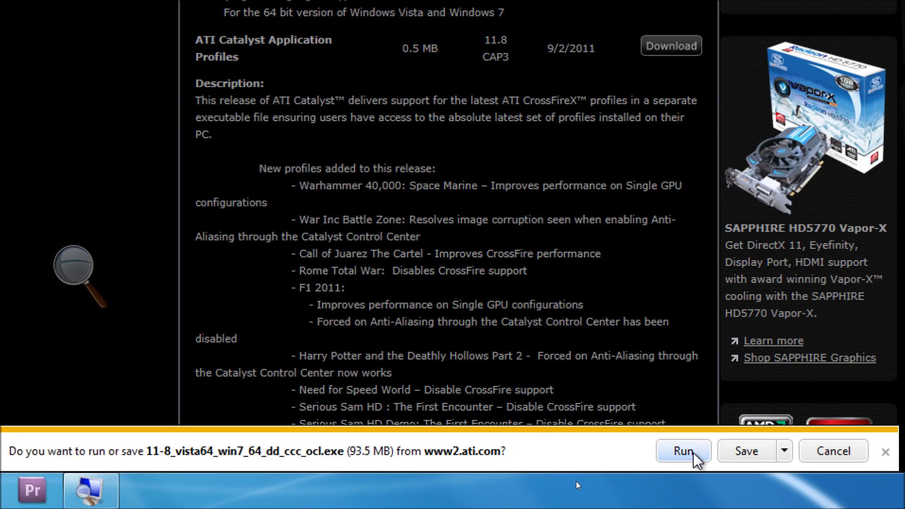
left_click(691, 453)
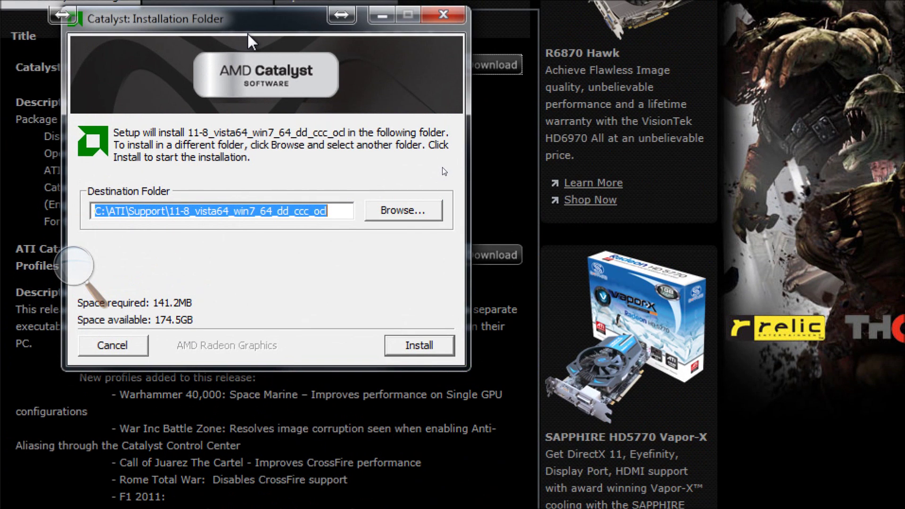
Step: Extract the Catalyst files into C:\ATI\Support with extraction details shown
left_click(411, 348)
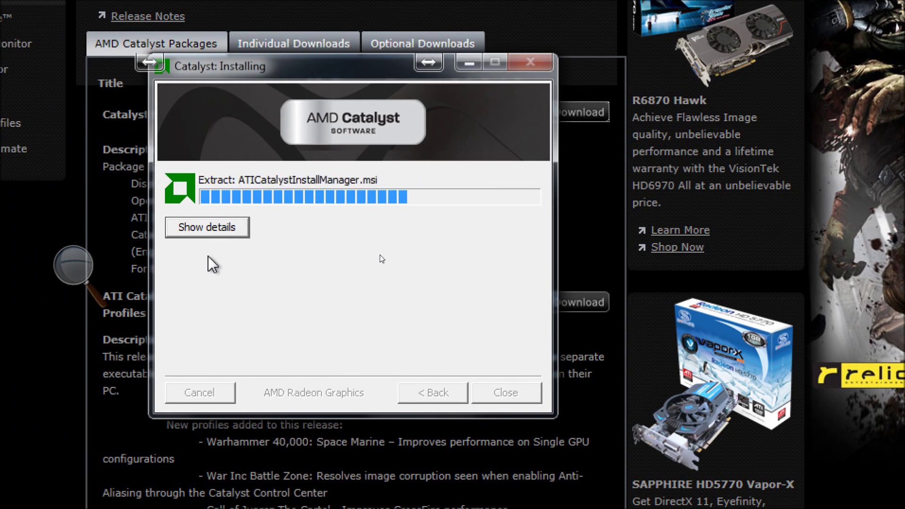
left_click(227, 229)
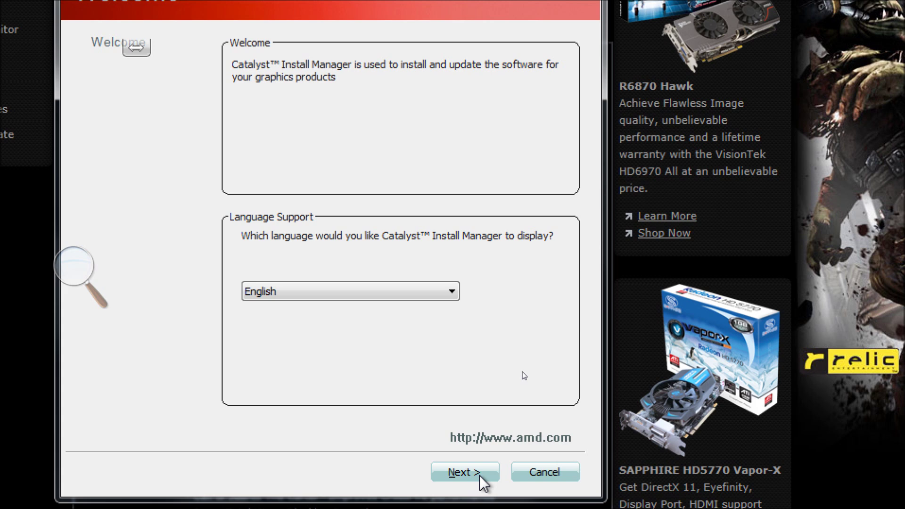
Step: Keep English, choose Install, pick the Express installation and accept the license agreement
left_click(480, 475)
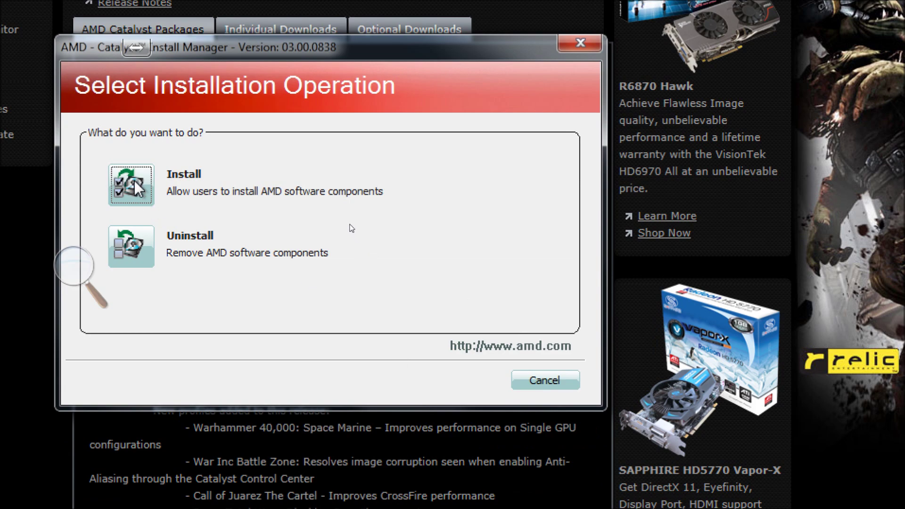
left_click(136, 186)
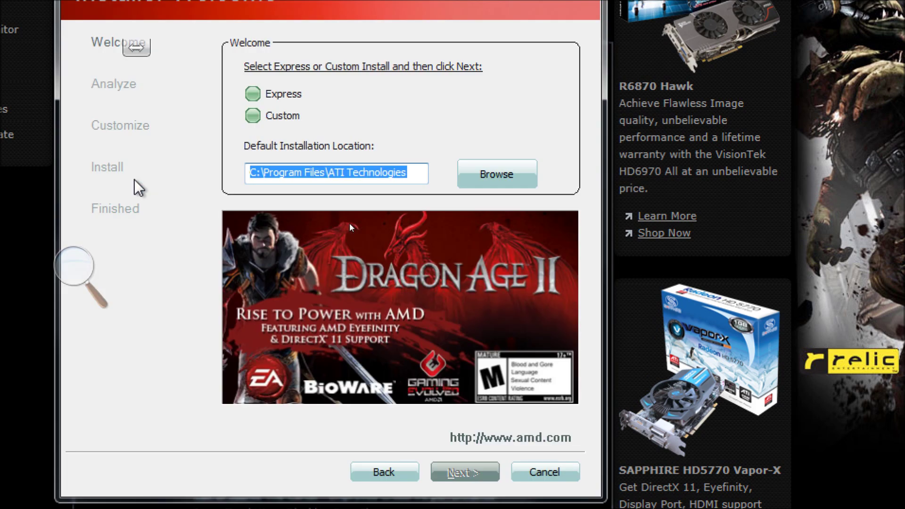
left_click(253, 94)
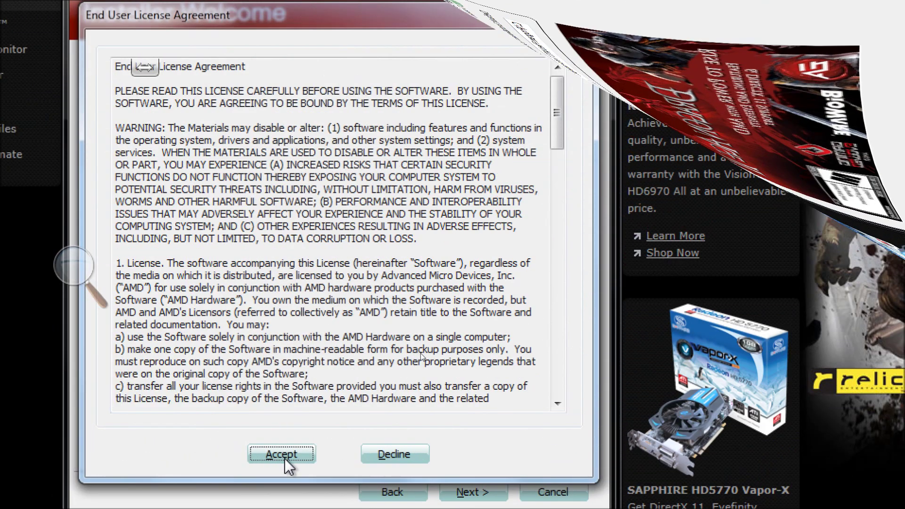
left_click(283, 452)
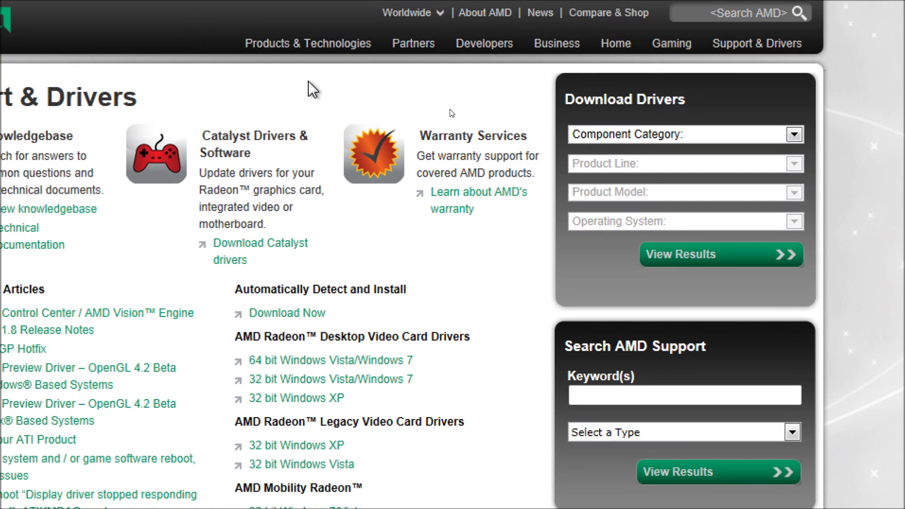
Step: Choose Desktop Graphics as the driver search's component category, leaving the product line unset
left_click(623, 133)
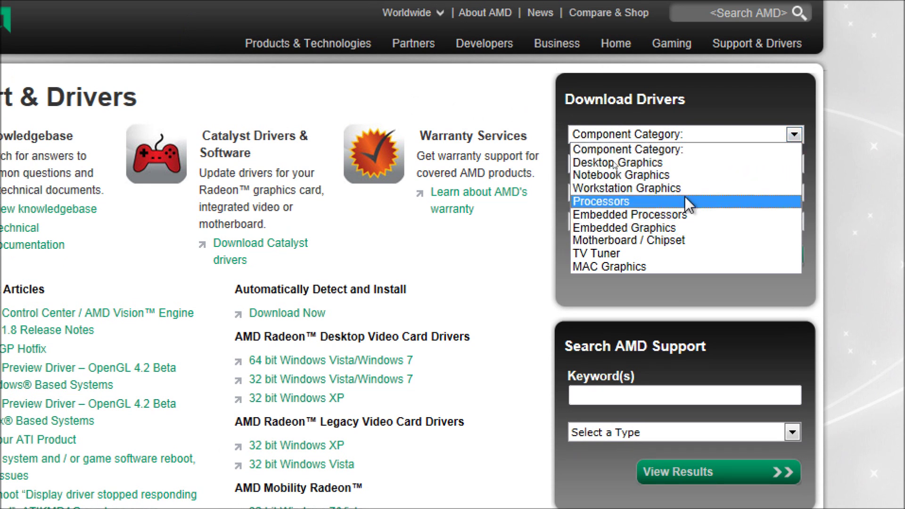
left_click(690, 162)
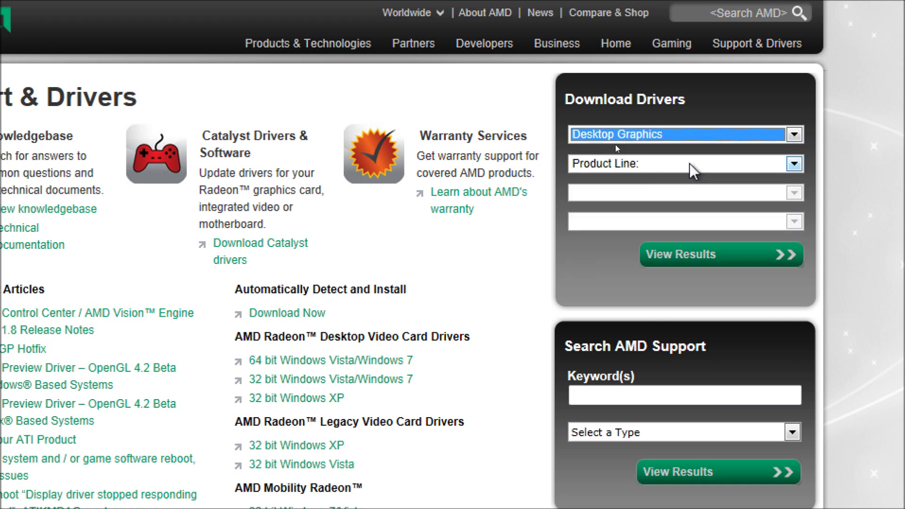
left_click(662, 166)
left_click(662, 167)
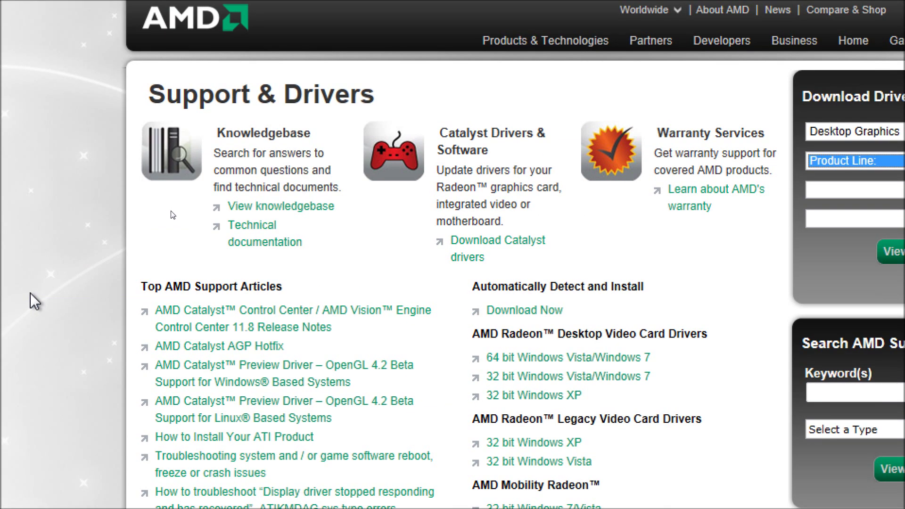
left_click(61, 299)
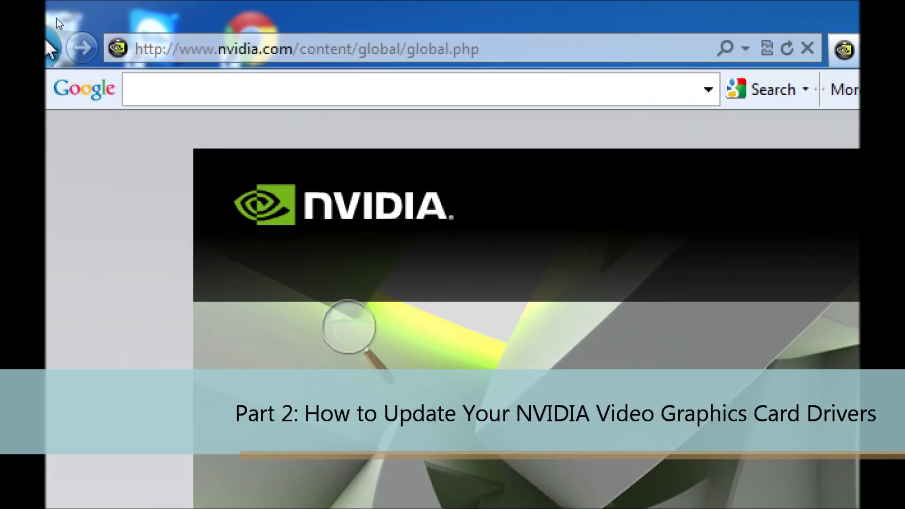
Step: Go to nvidia, return the screen to normal magnification, and choose the USA site
left_click(156, 50)
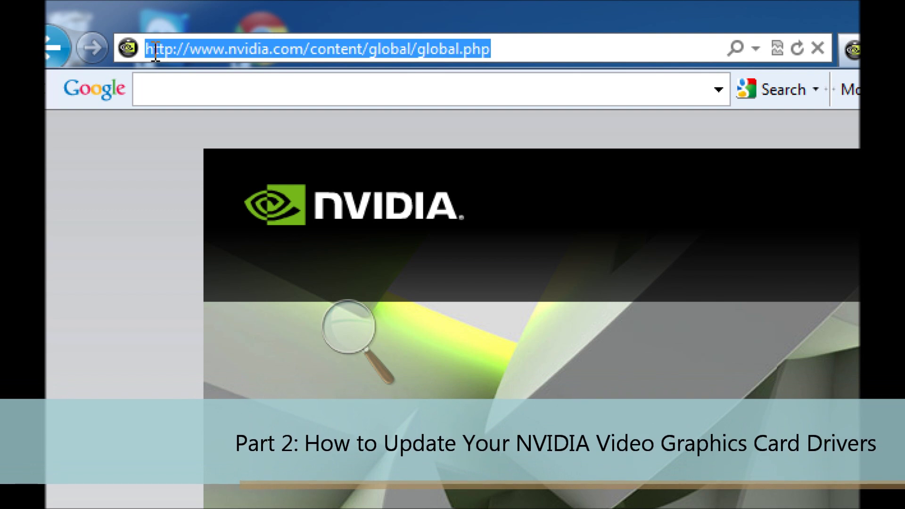
type("nvidia.com/")
key("Return")
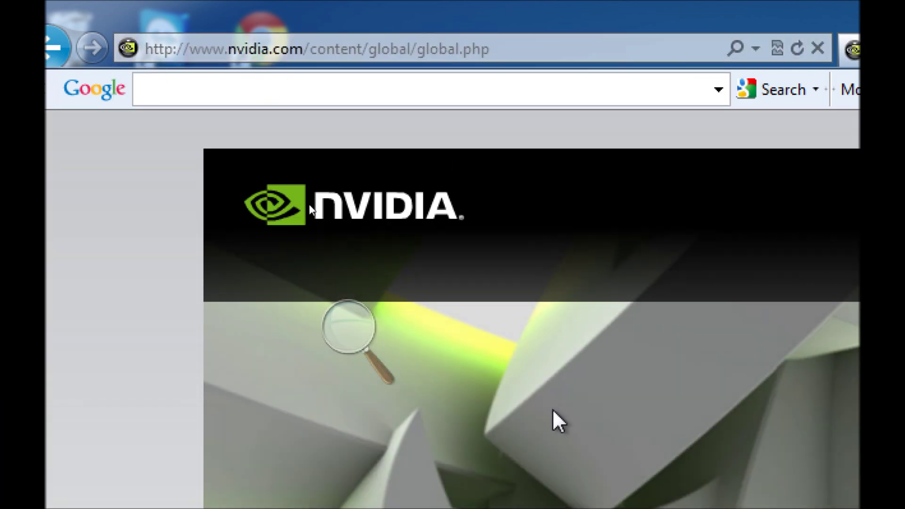
left_click(360, 335)
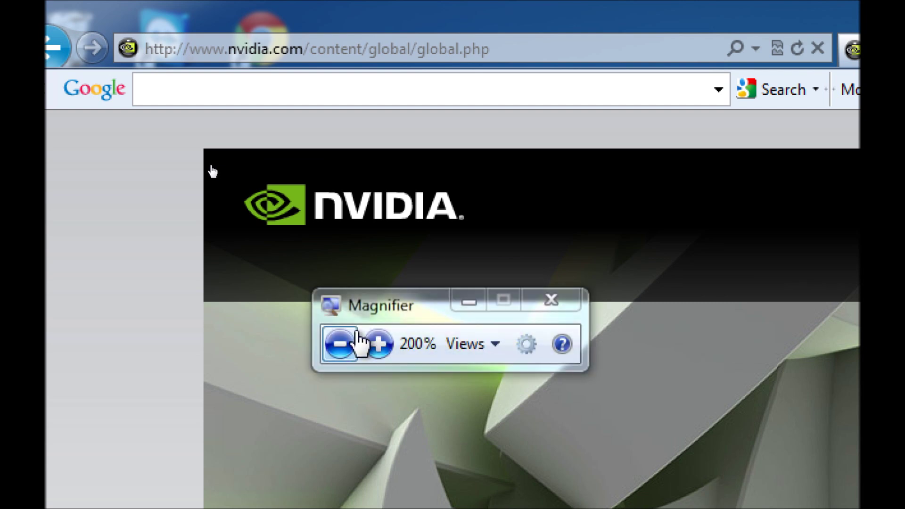
left_click(347, 342)
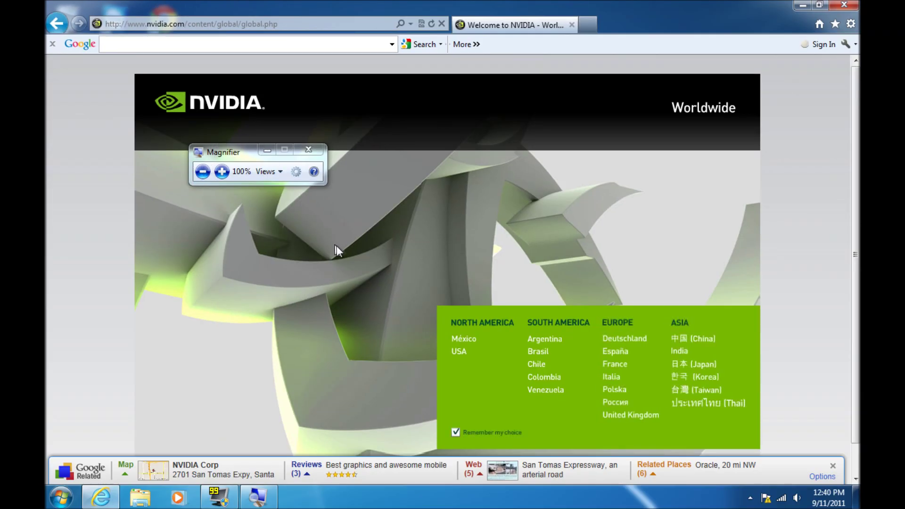
left_click(458, 351)
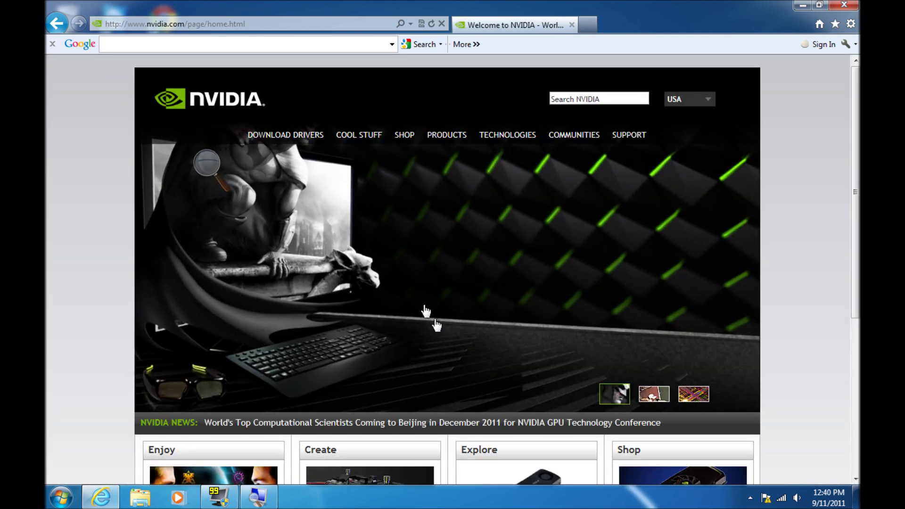
mouse_move(311, 148)
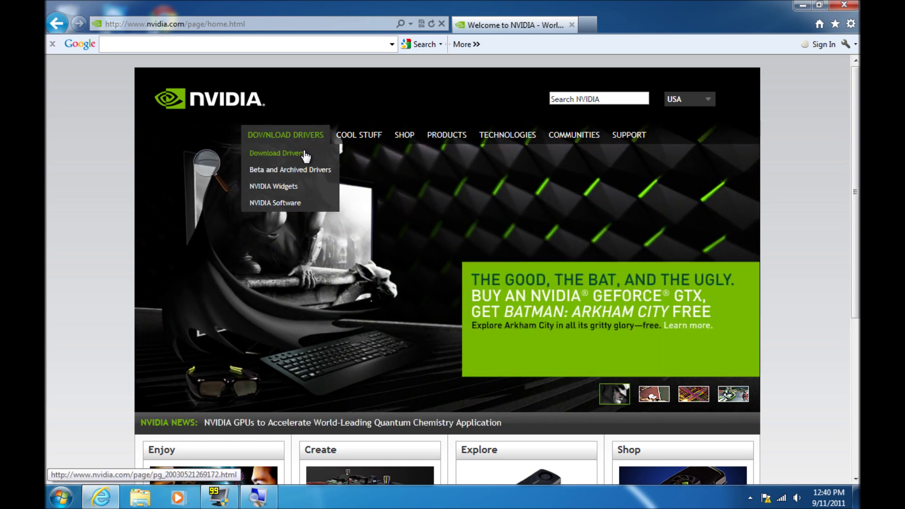
Step: Open NVIDIA Driver Downloads and start Option 2's automatic graphics driver detection
left_click(305, 152)
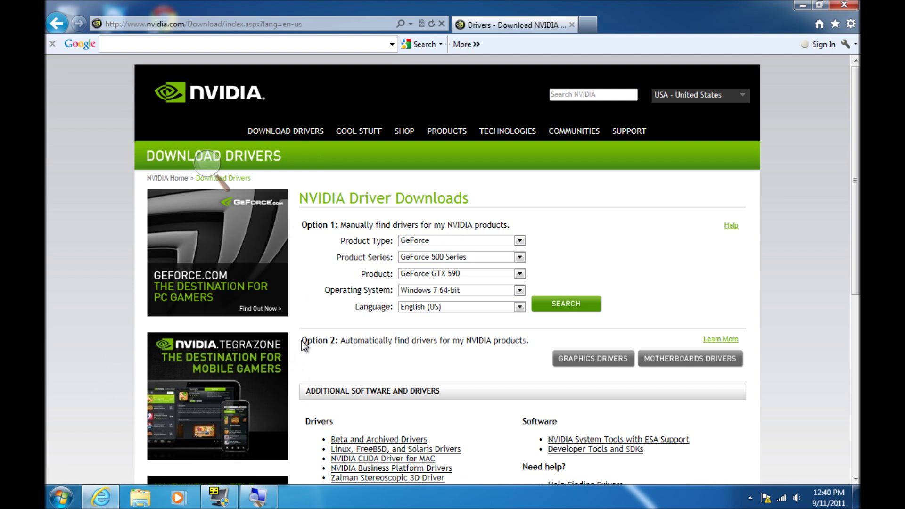
left_click_drag(302, 340, 532, 340)
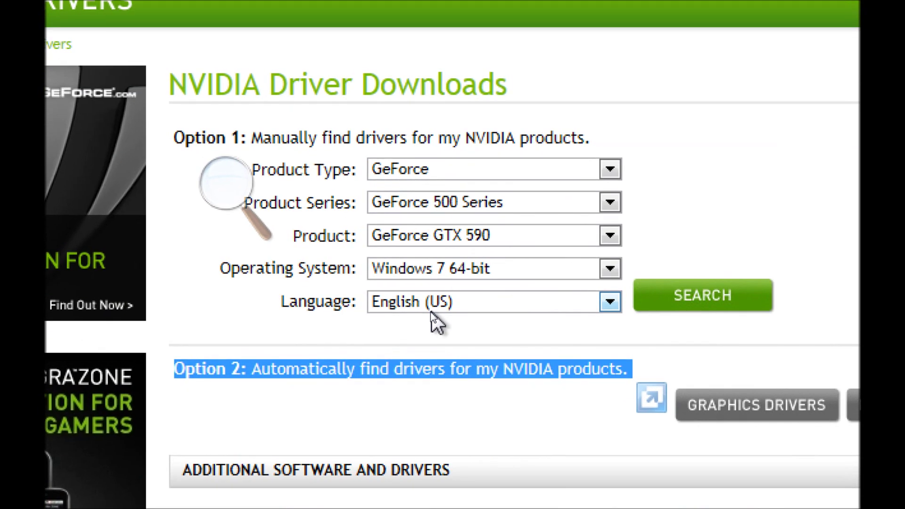
left_click(740, 418)
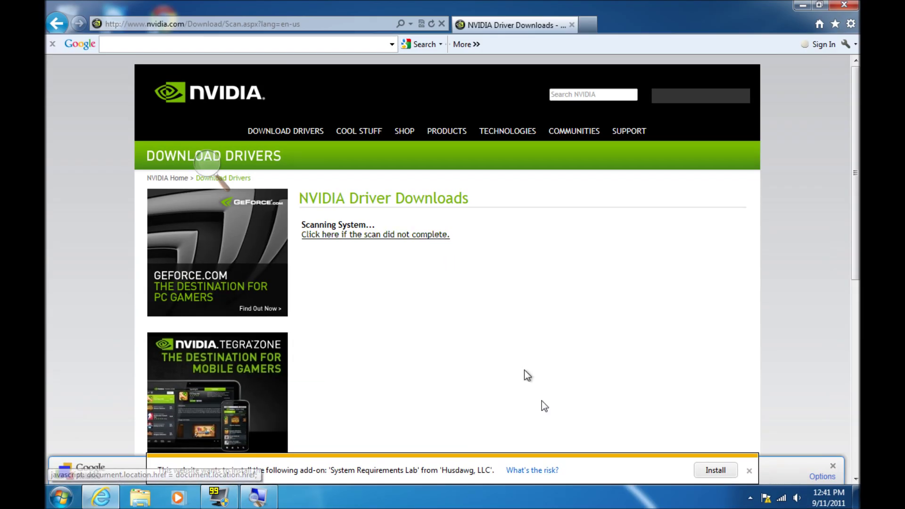
Step: Install the detection add-on so Smart Scan reports the GeForce 8400M GS, driver 275.33, latest 280.26
left_click(703, 471)
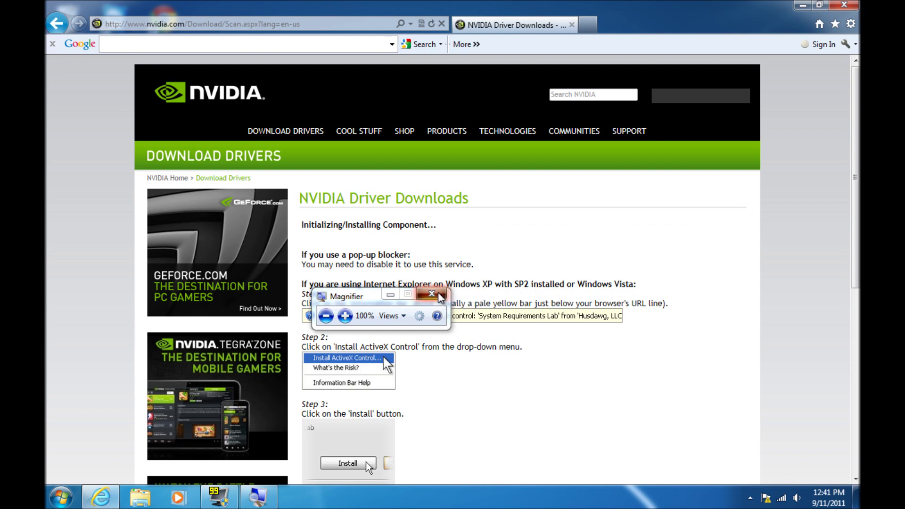
left_click(441, 296)
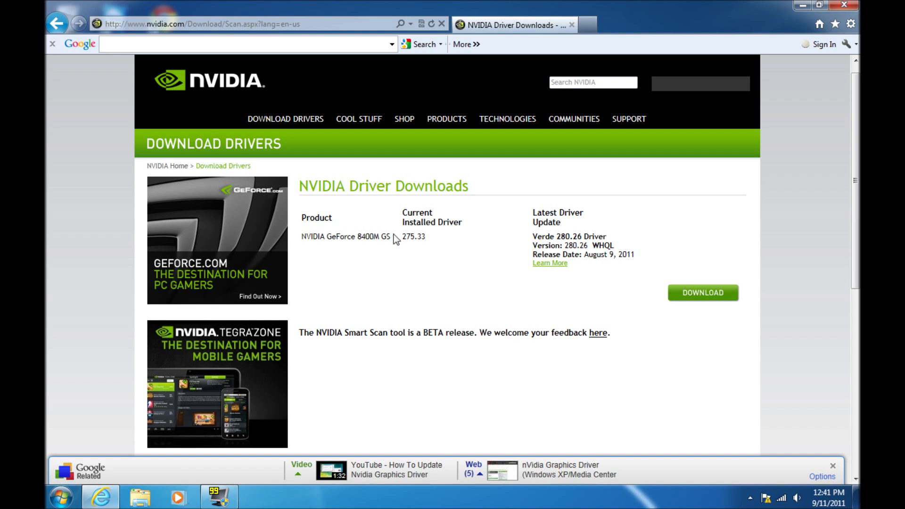
key("super+plus")
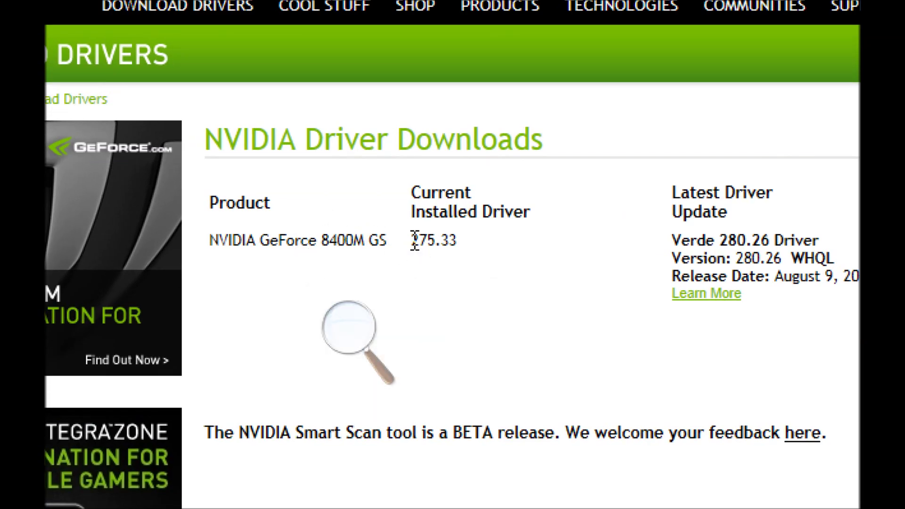
Step: Compare installed 275.33 with the latest Verde 280.26 and open that driver's details page
left_click_drag(415, 239, 460, 229)
left_click(469, 229)
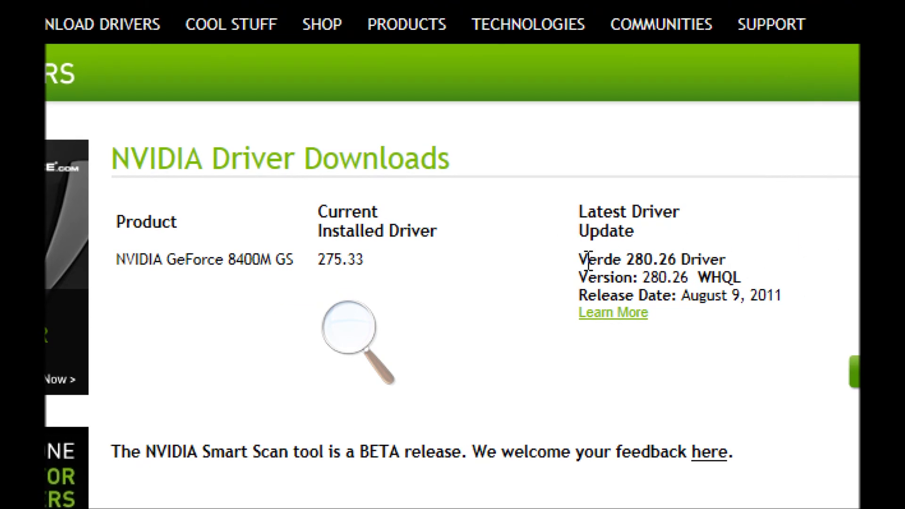
left_click_drag(578, 259, 790, 296)
left_click(790, 296)
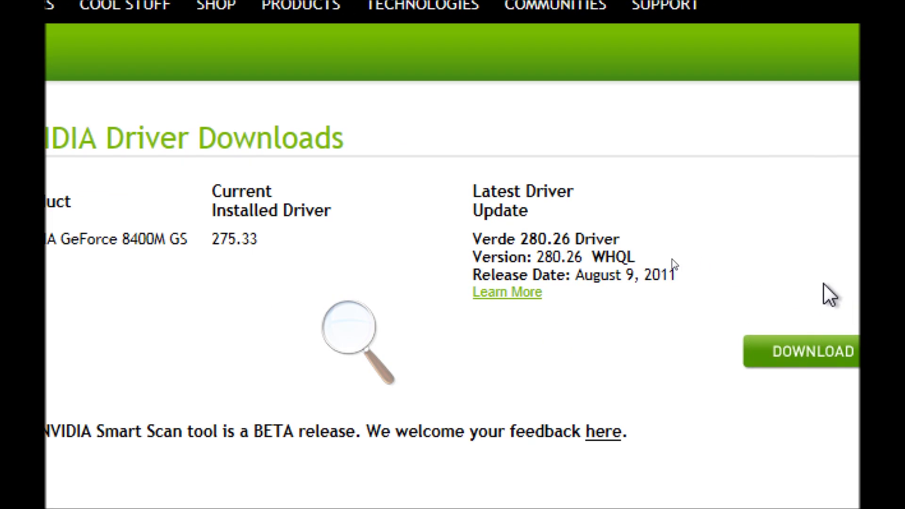
left_click(501, 293)
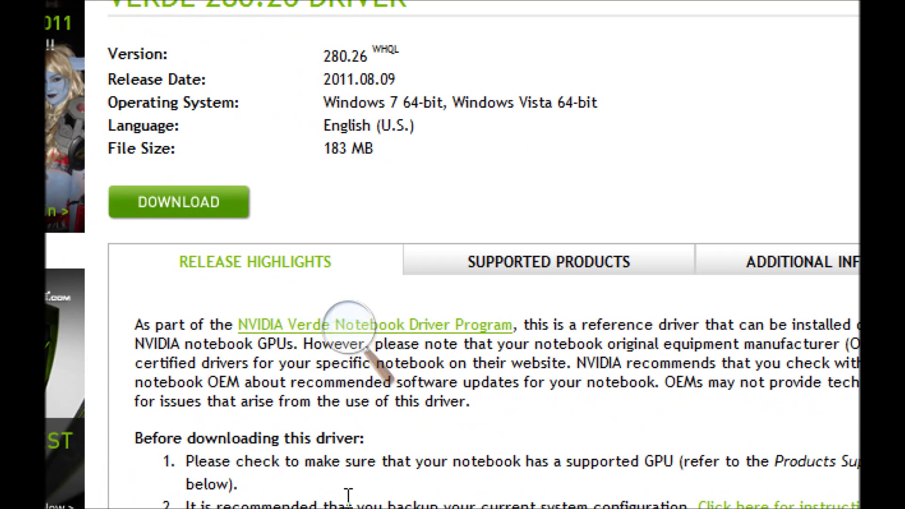
Step: Return the screen to normal magnification and close Magnifier
left_click(349, 324)
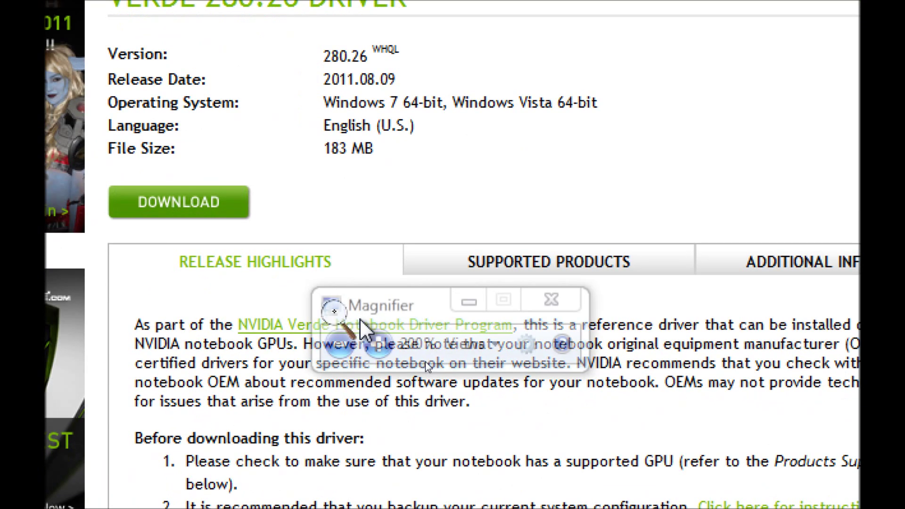
left_click(353, 344)
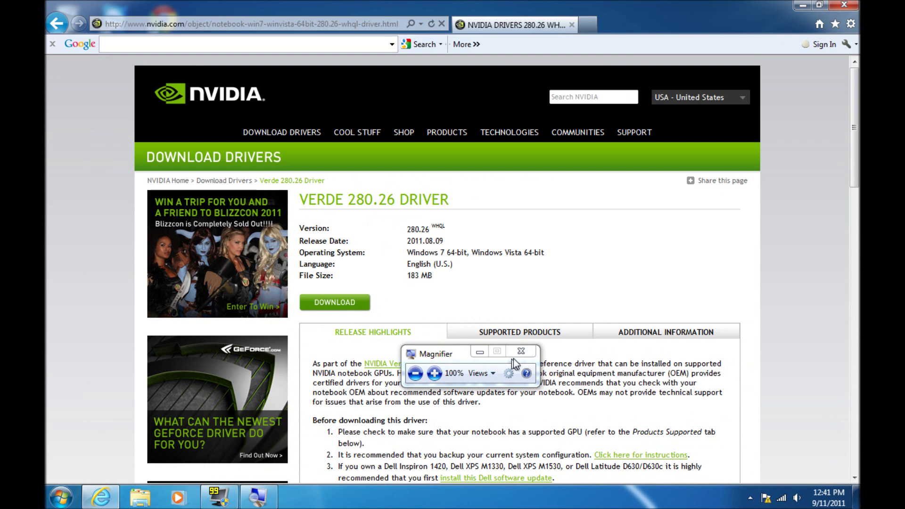
left_click(522, 352)
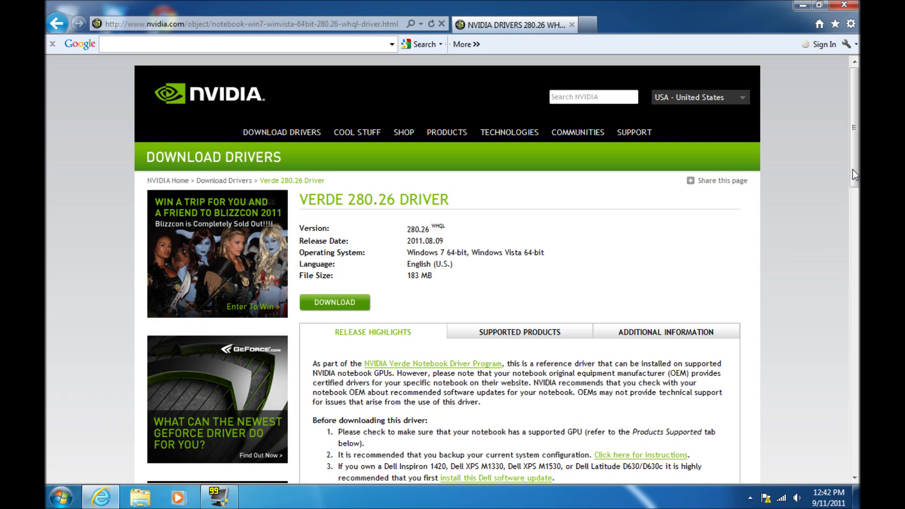
Step: Start the Verde 280.26 download from its details page to reach the license confirmation
mouse_move(853, 169)
left_mouse_down()
mouse_move(855, 460)
mouse_move(848, 174)
left_mouse_up()
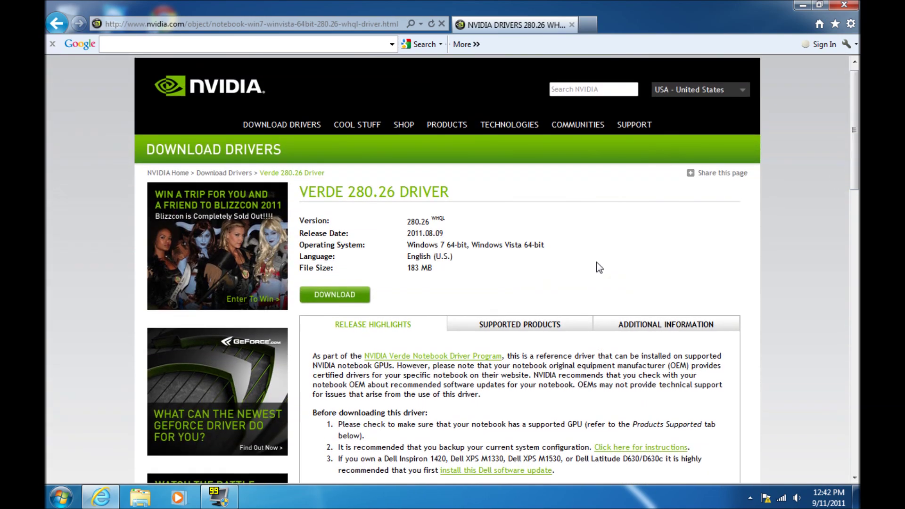
left_click(366, 298)
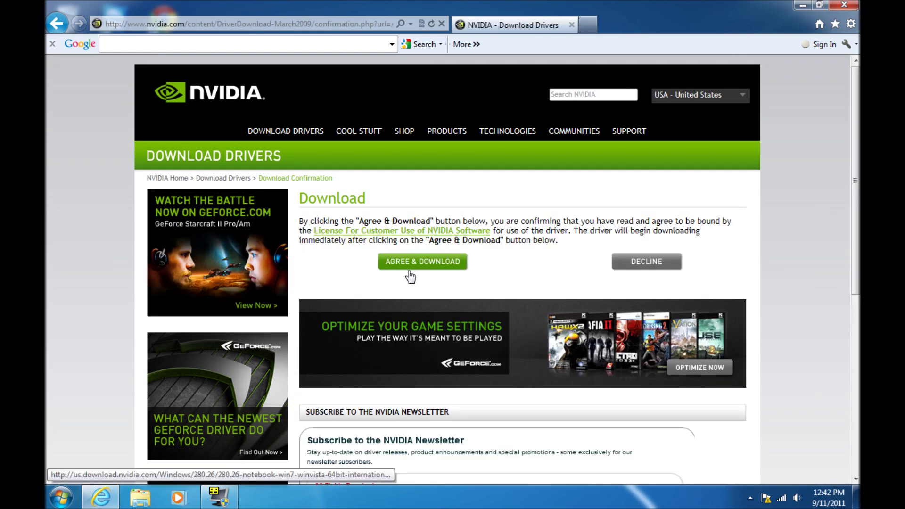
Step: Agree to the NVIDIA license, then download and run the 280.26 driver package
left_click(420, 264)
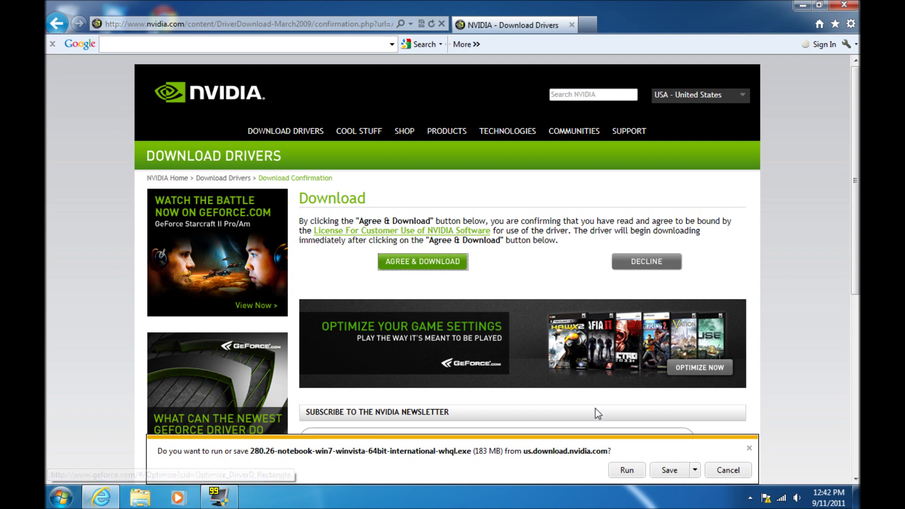
left_click(625, 472)
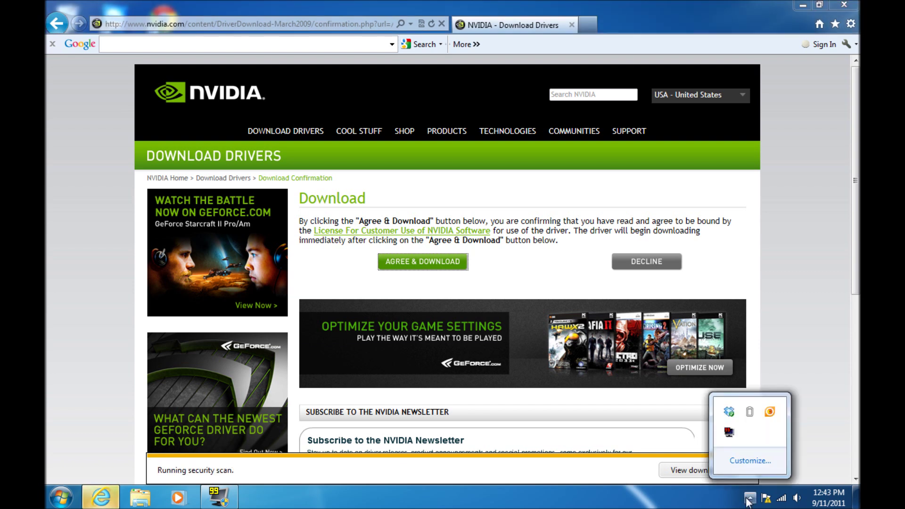
left_click(690, 488)
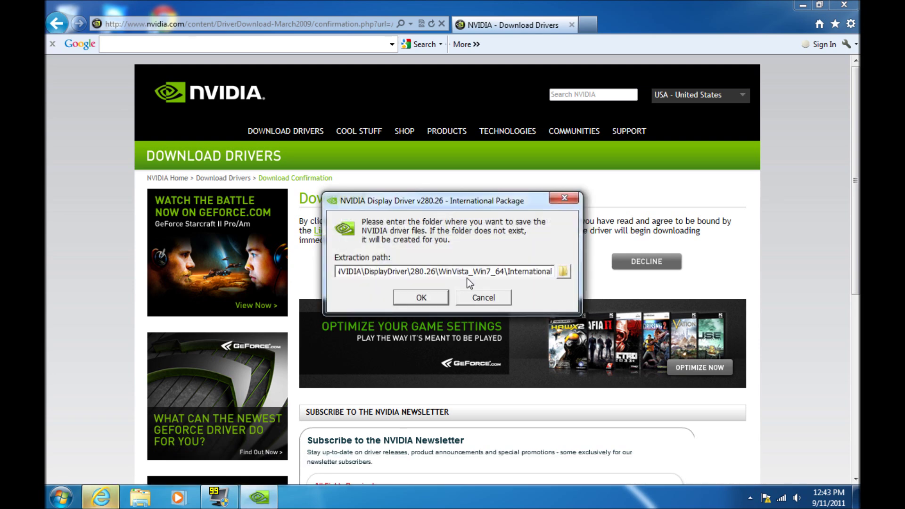
Step: Extract the driver to the suggested DisplayDriver\280.26 folder and close Internet Explorer
left_click(448, 297)
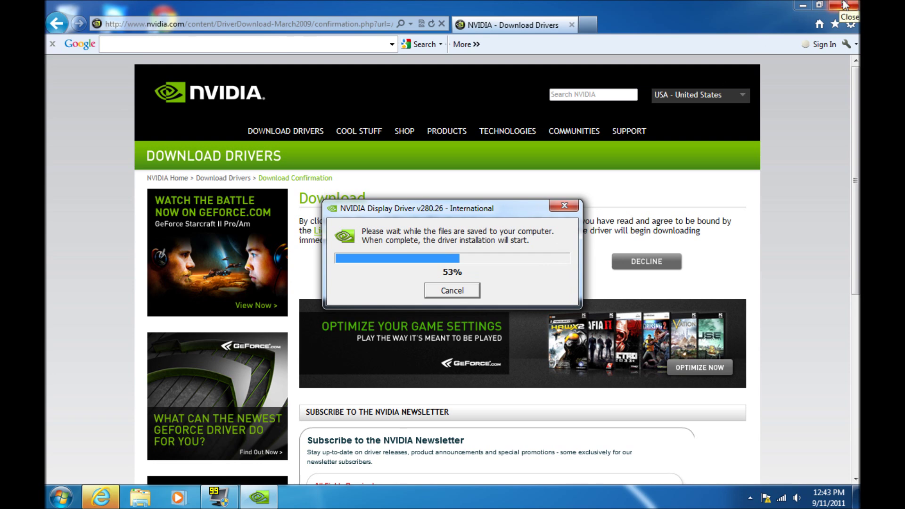
left_click(845, 5)
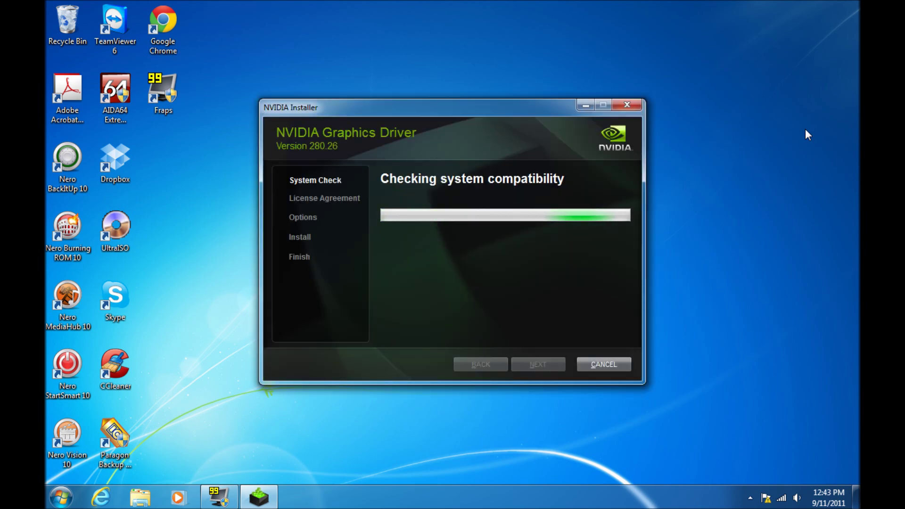
Step: Accept the NVIDIA license and proceed with the Express (Recommended) installation of 280.26
key("super+plus")
key("super+plus")
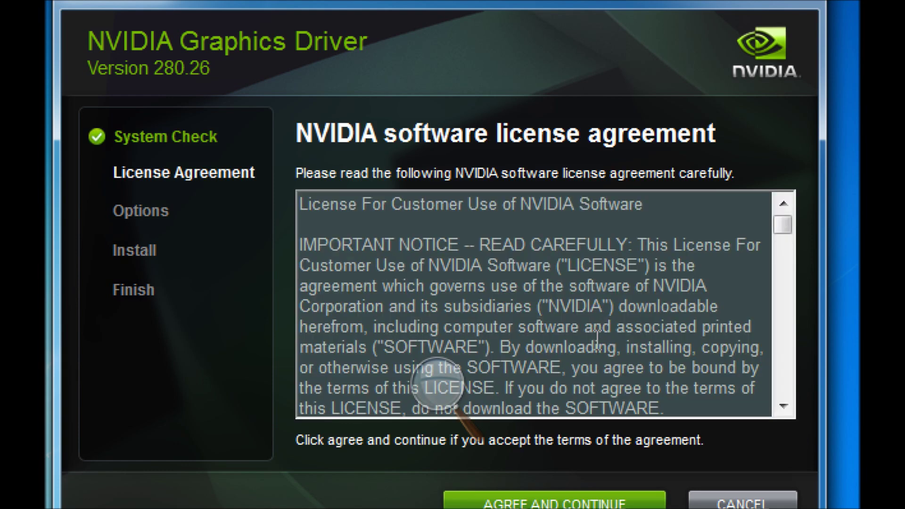
left_click(592, 491)
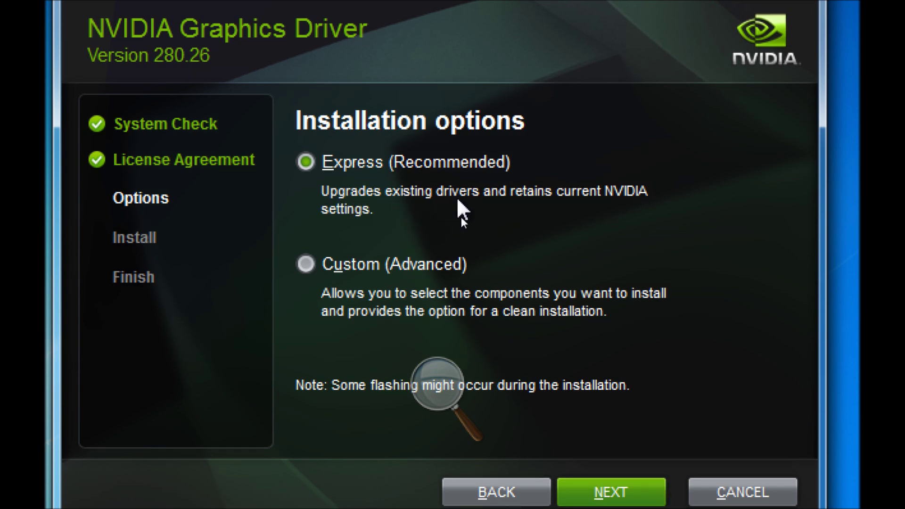
left_click(587, 496)
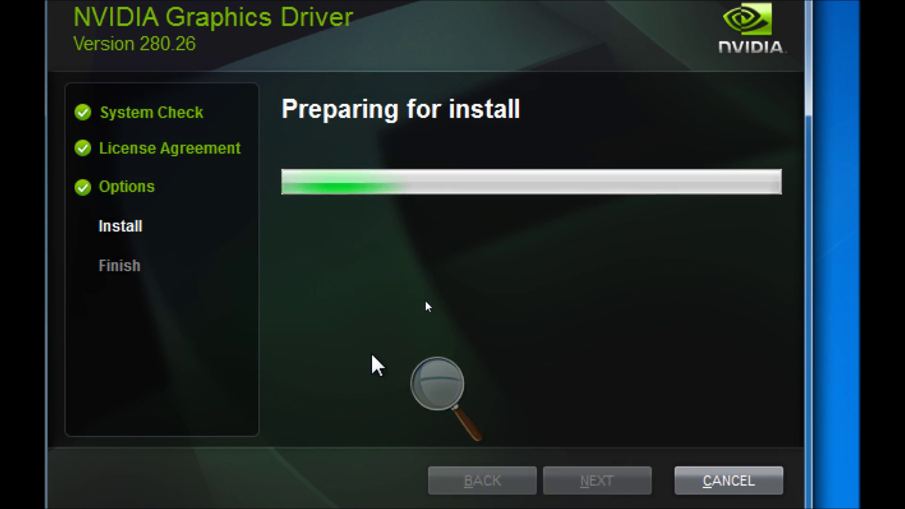